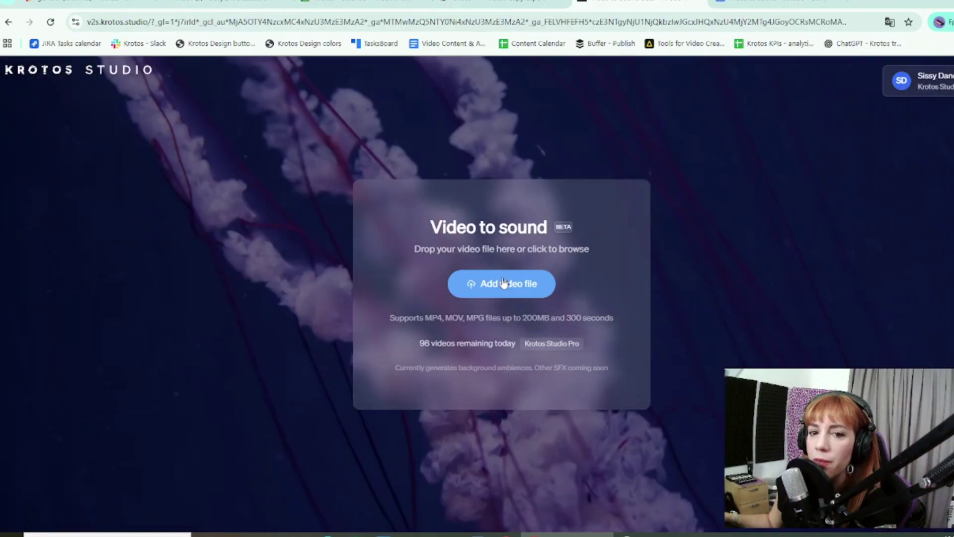
- Upload the 'forest warior & walking on top' video to Krotos Studio and download all generated stems
{"action": "left_click", "coordinate": [503, 282]}
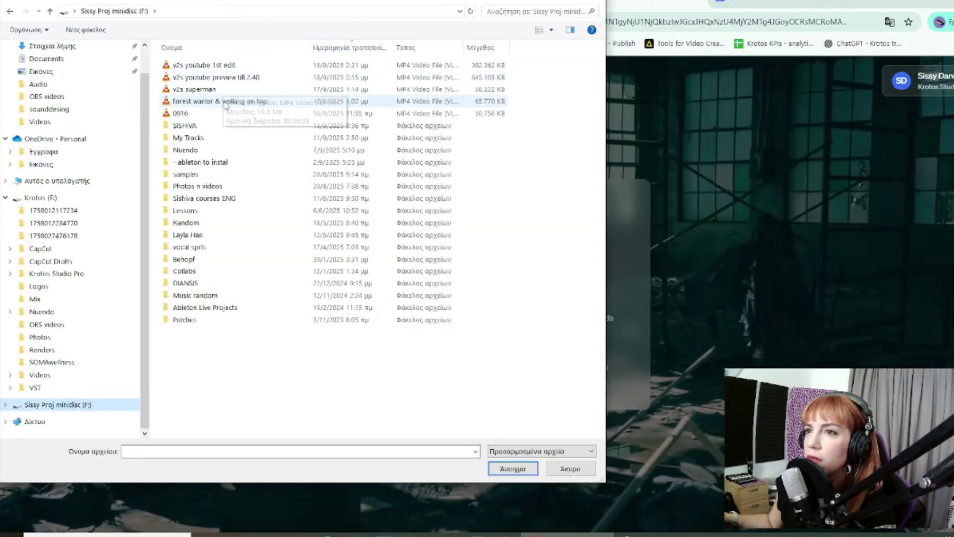
{"action": "left_click", "coordinate": [227, 102]}
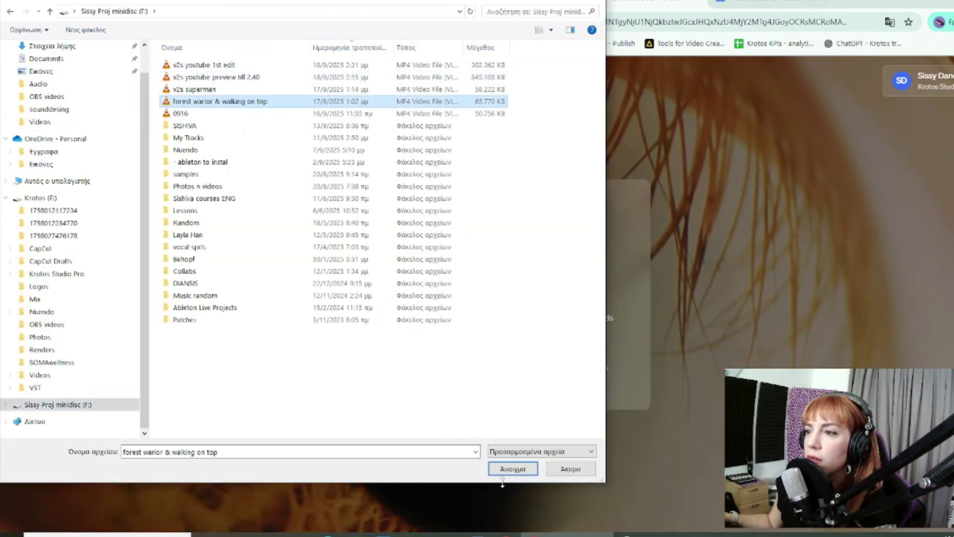
{"action": "left_click", "coordinate": [507, 469]}
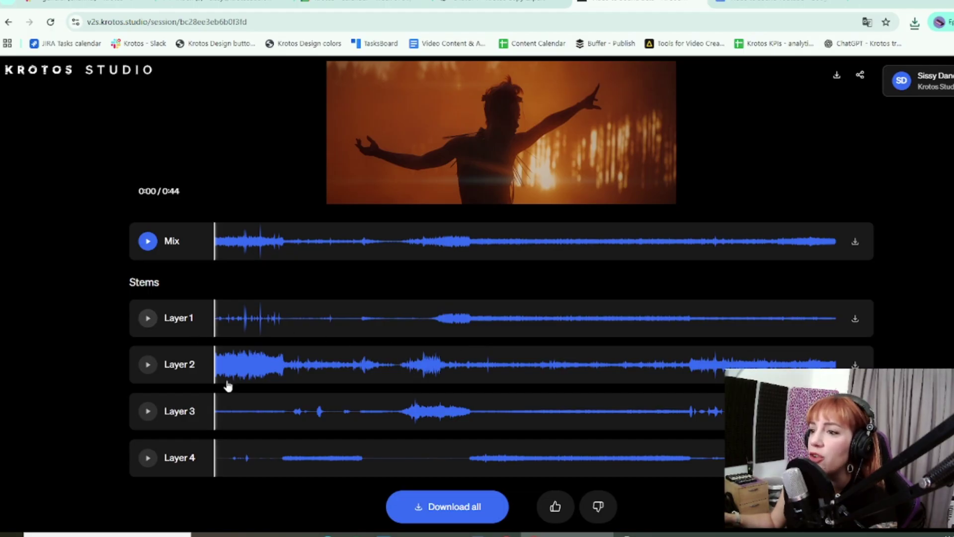
{"action": "left_click", "coordinate": [448, 506]}
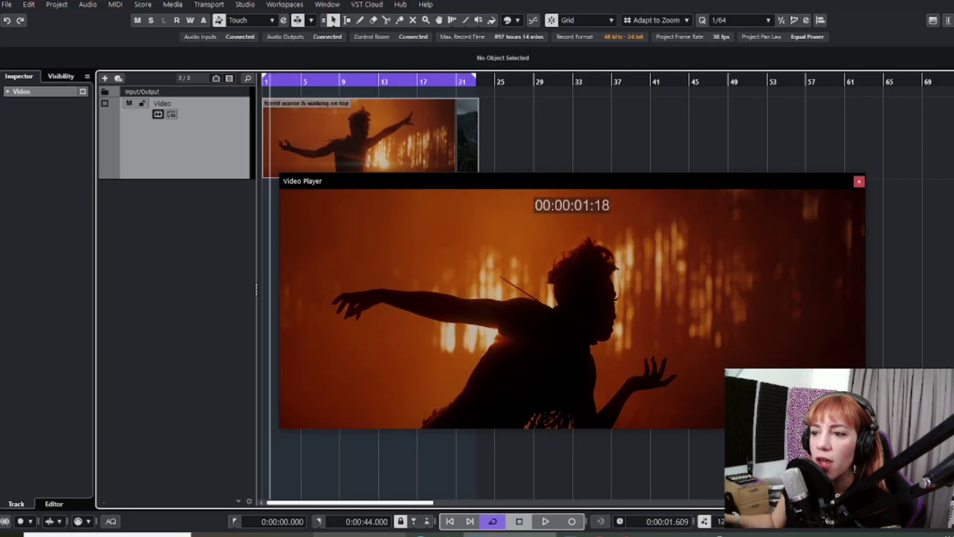
- Drag the five downloaded stem WAVs into the Cubase project, each on a different track
{"action": "left_click", "coordinate": [358, 534]}
{"action": "left_click_drag", "start_coordinate": [618, 227], "coordinate": [770, 301]}
{"action": "left_click_drag", "start_coordinate": [510, 437], "coordinate": [538, 457]}
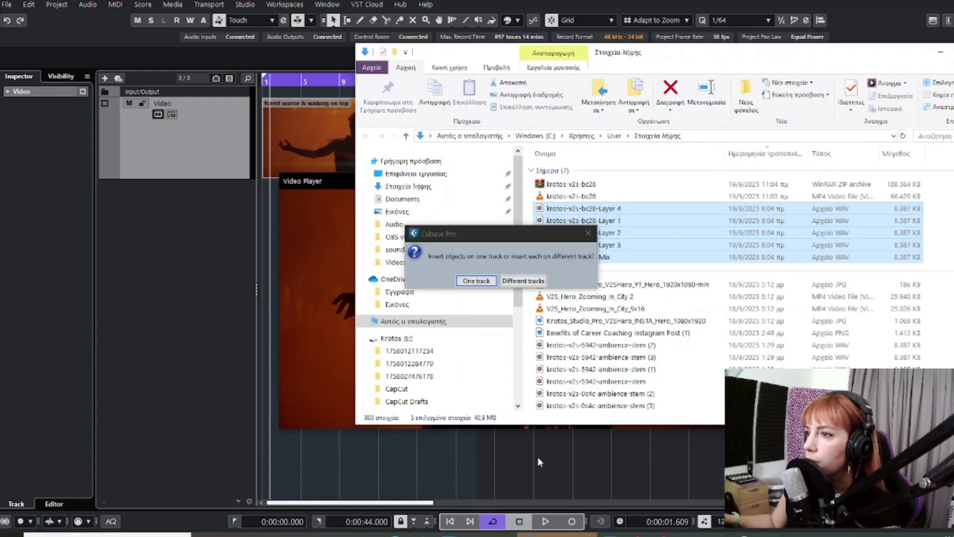
{"action": "left_click", "coordinate": [533, 281]}
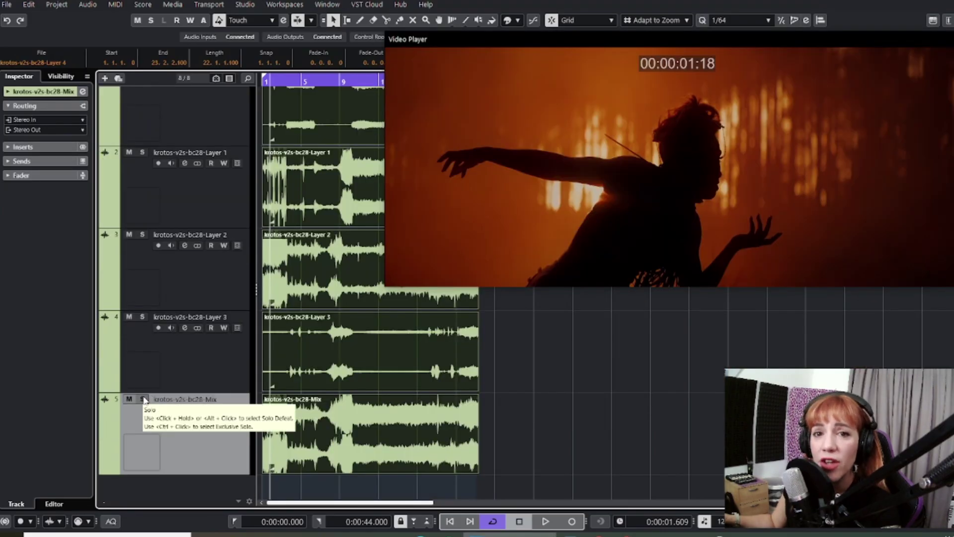
- Colour the Mix event blue using Colorize
{"action": "left_click", "coordinate": [503, 436]}
{"action": "left_click", "coordinate": [262, 432]}
{"action": "left_click", "coordinate": [506, 20]}
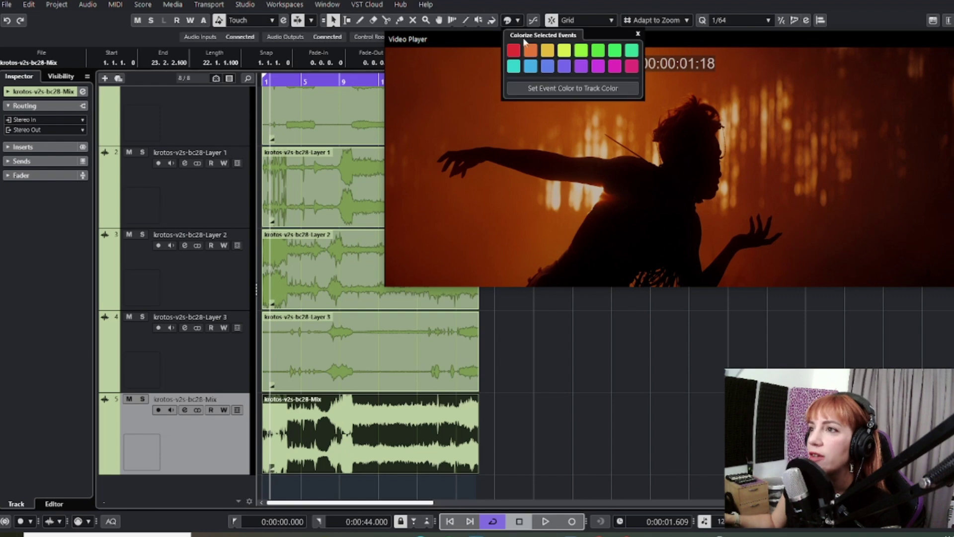
{"action": "left_click", "coordinate": [550, 67]}
{"action": "left_click_drag", "start_coordinate": [519, 368], "coordinate": [295, 128]}
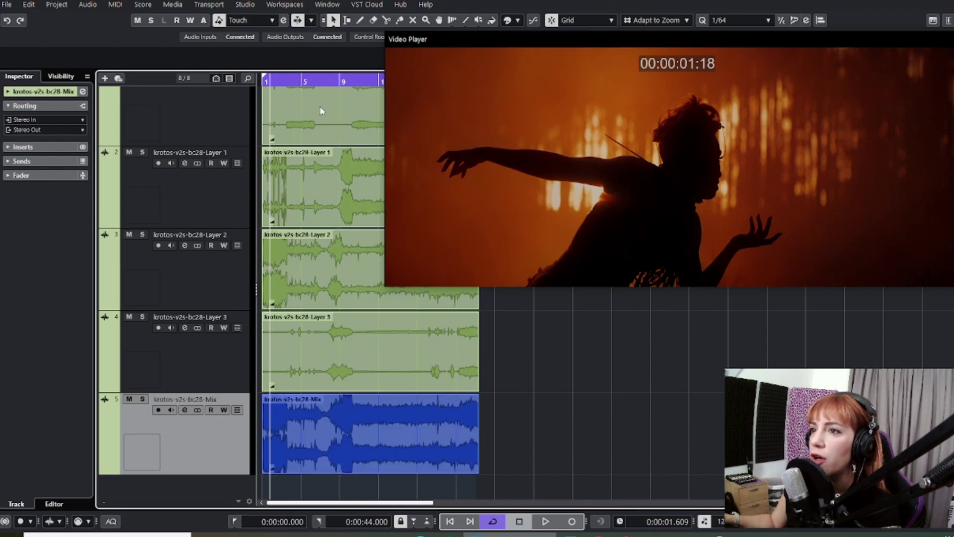
- Solo the Mix track and start playback against the video
{"action": "left_click", "coordinate": [378, 427]}
{"action": "left_click", "coordinate": [142, 399]}
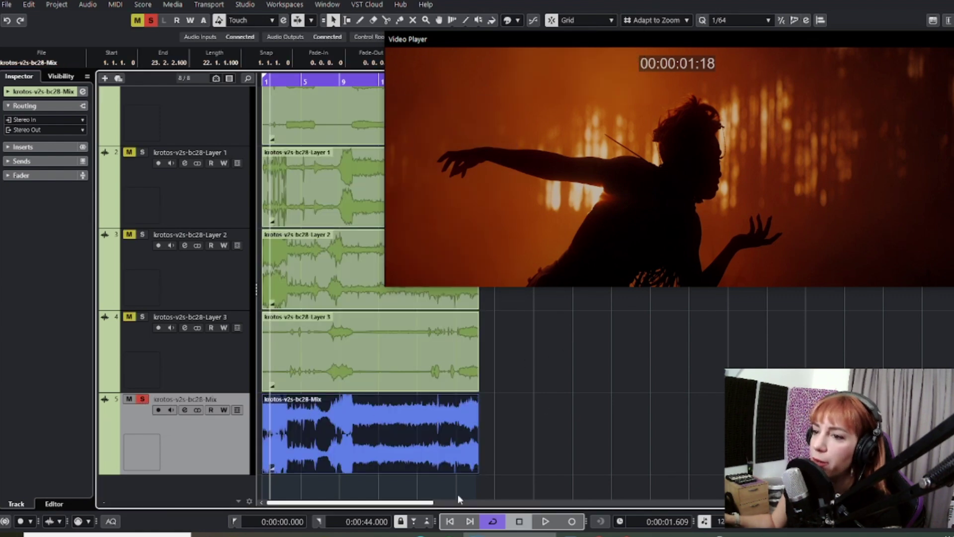
{"action": "key", "text": "space"}
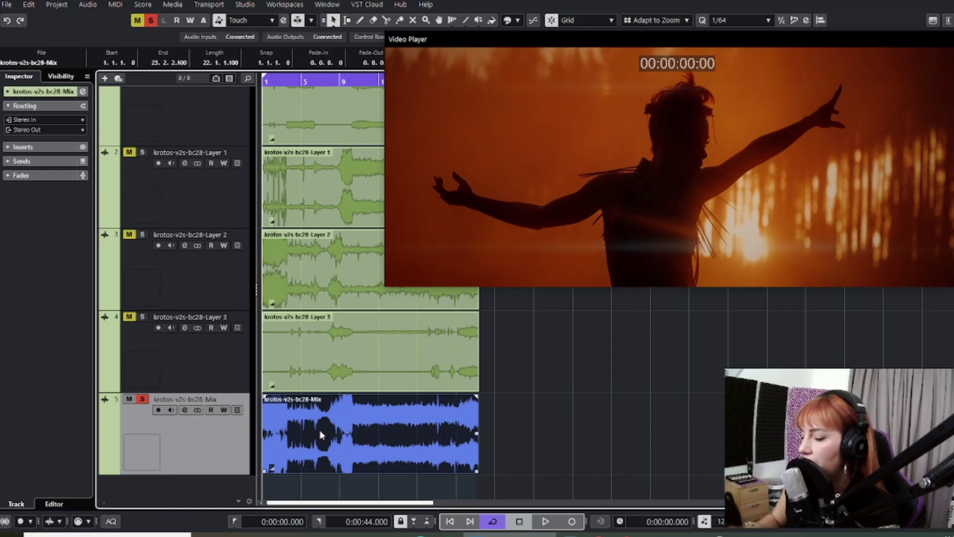
{"action": "key", "text": "s"}
{"action": "left_click", "coordinate": [169, 434]}
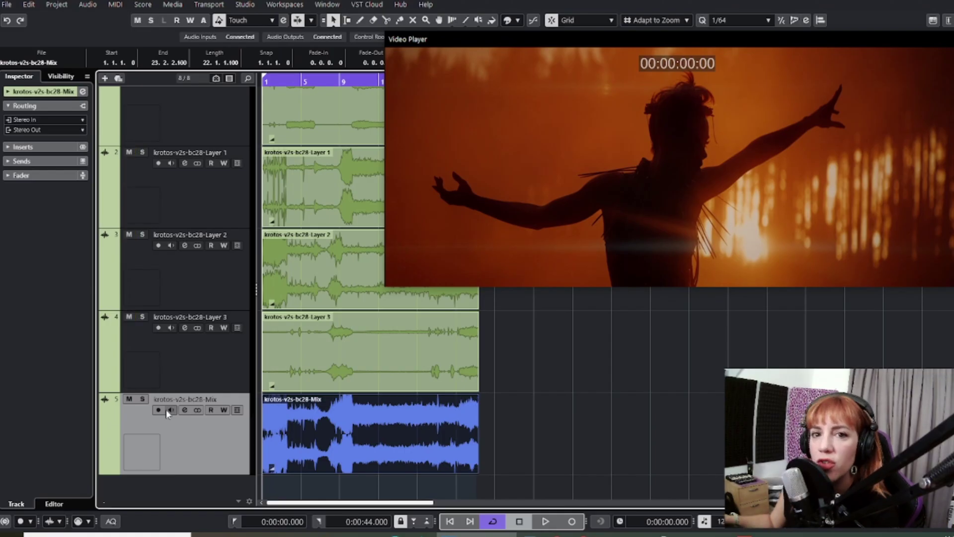
{"action": "left_click", "coordinate": [222, 450]}
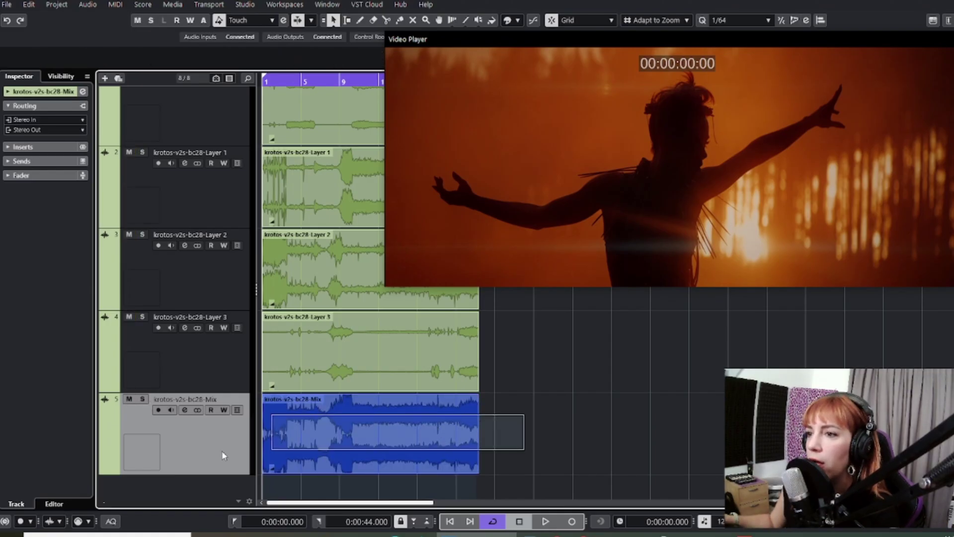
{"action": "left_click", "coordinate": [195, 444]}
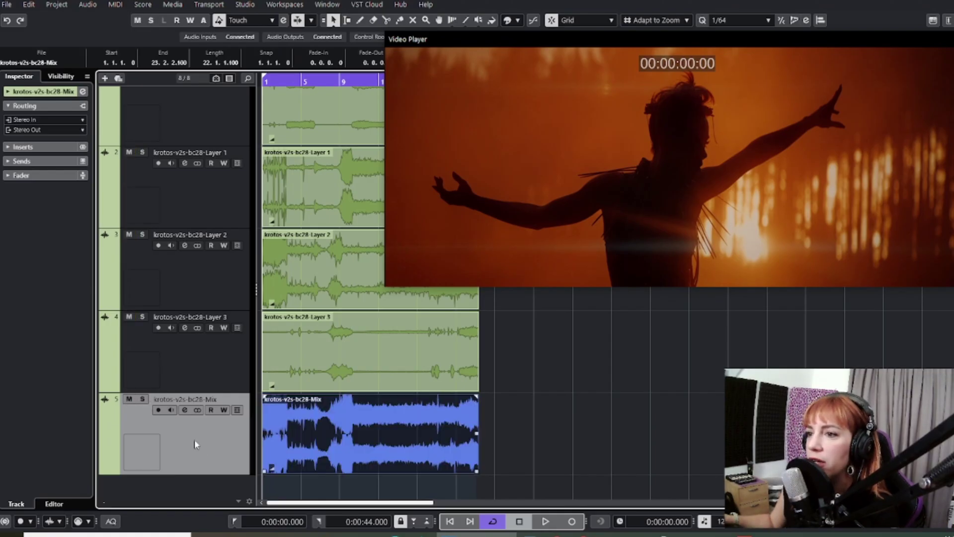
{"action": "left_click", "coordinate": [143, 399]}
{"action": "key", "text": "space"}
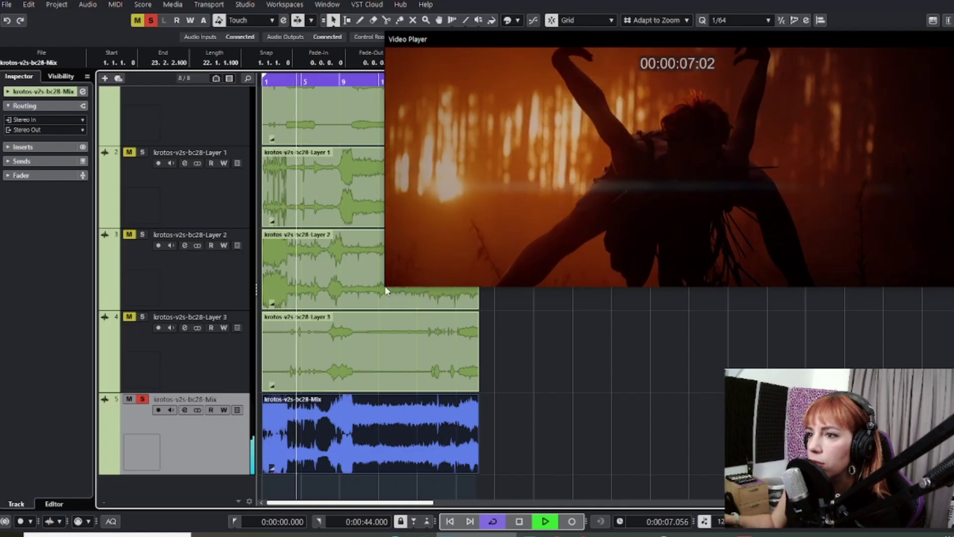
- Enlarge the Video Player window while the soloed Mix plays, then stop playback
{"action": "left_click_drag", "start_coordinate": [386, 291], "coordinate": [118, 396]}
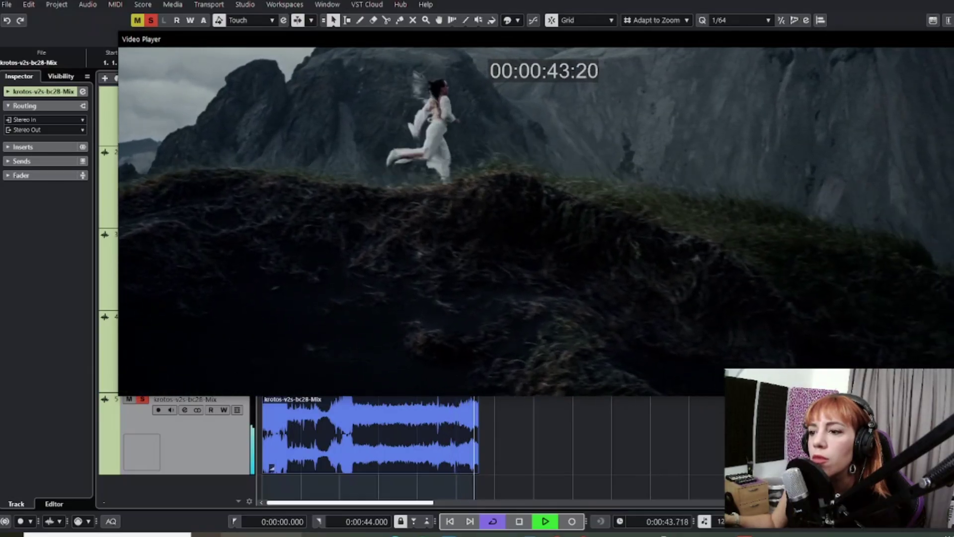
{"action": "key", "text": "space"}
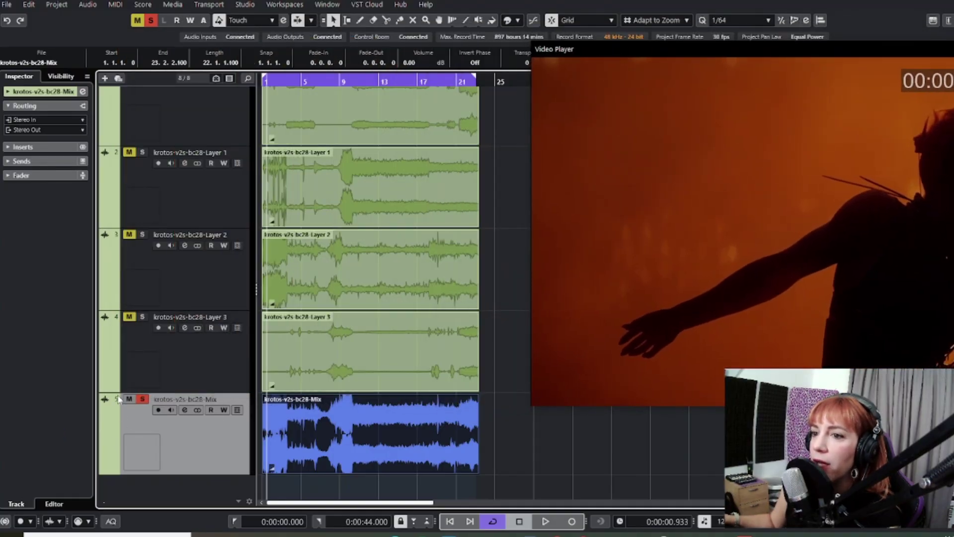
- Unsolo the Mix track, enable automation read on Layer 4, and select the Layer 1 event
{"action": "left_click", "coordinate": [142, 399]}
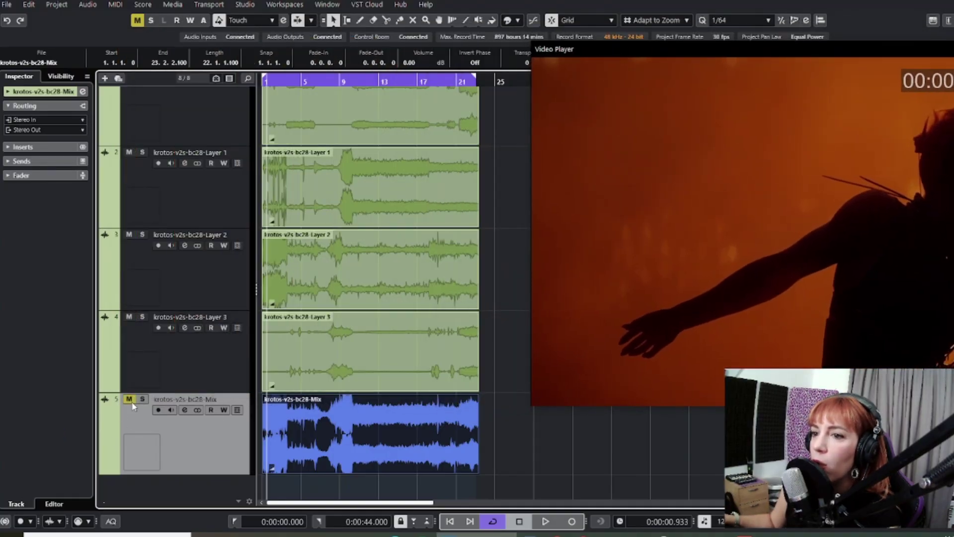
{"action": "key", "text": "ctrl+a"}
{"action": "scroll", "coordinate": [188, 248], "scroll_direction": "up", "scroll_amount": 3}
{"action": "left_click", "coordinate": [211, 197]}
{"action": "left_click", "coordinate": [335, 277]}
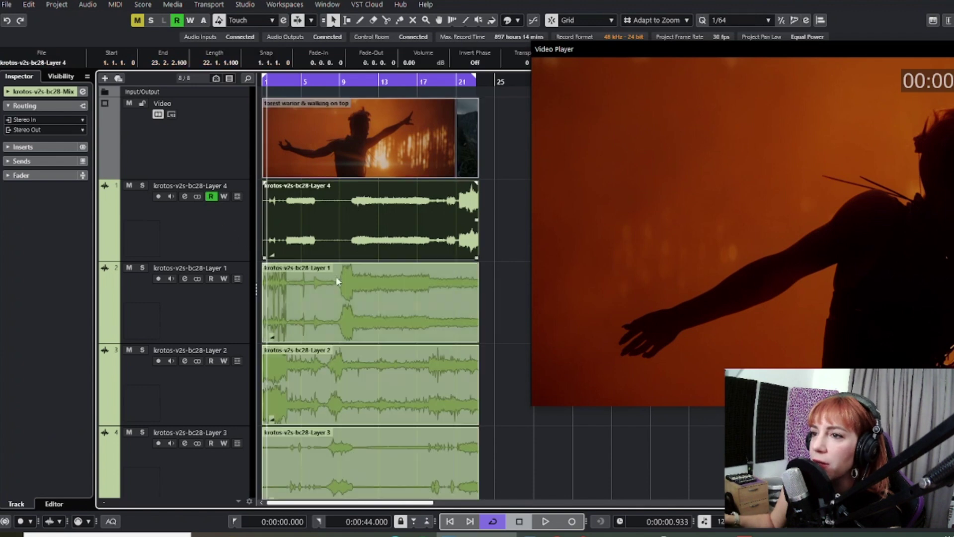
{"action": "scroll", "coordinate": [421, 65], "scroll_direction": "down", "scroll_amount": 3}
{"action": "scroll", "coordinate": [421, 64], "scroll_direction": "down", "scroll_amount": 2}
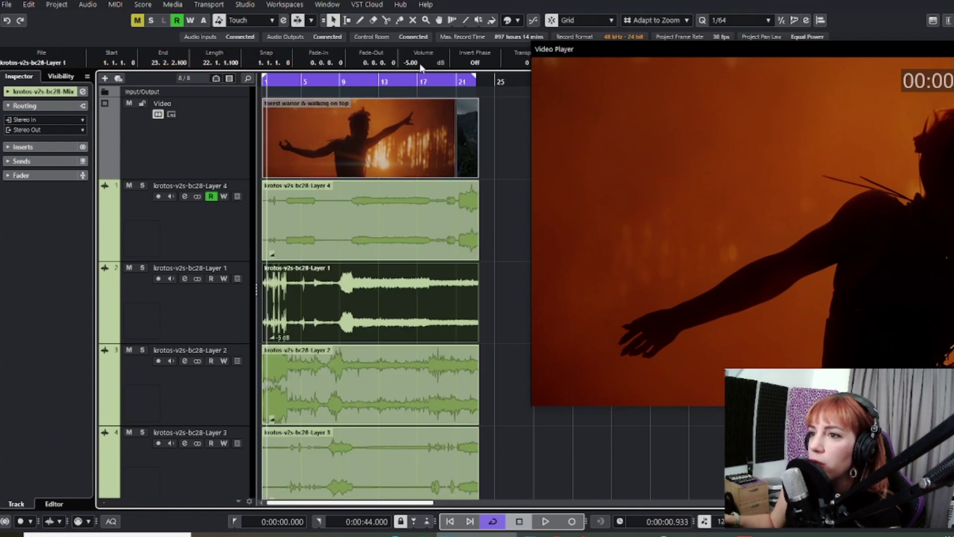
- Split Layer 1 with the Scissors at bar 8 and an earlier point, then select its middle section
{"action": "right_click", "coordinate": [477, 311]}
{"action": "left_click", "coordinate": [539, 313]}
{"action": "left_click", "coordinate": [331, 314]}
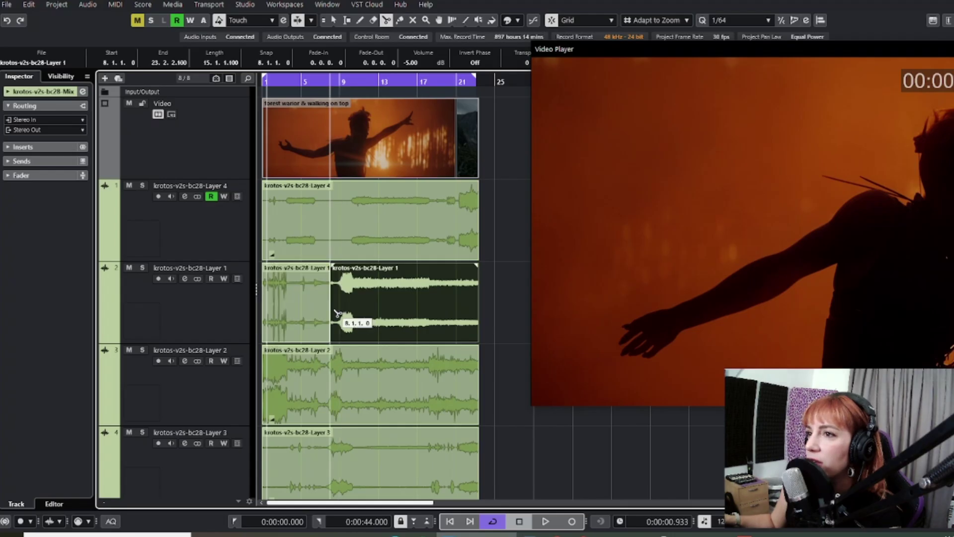
{"action": "left_click", "coordinate": [291, 314]}
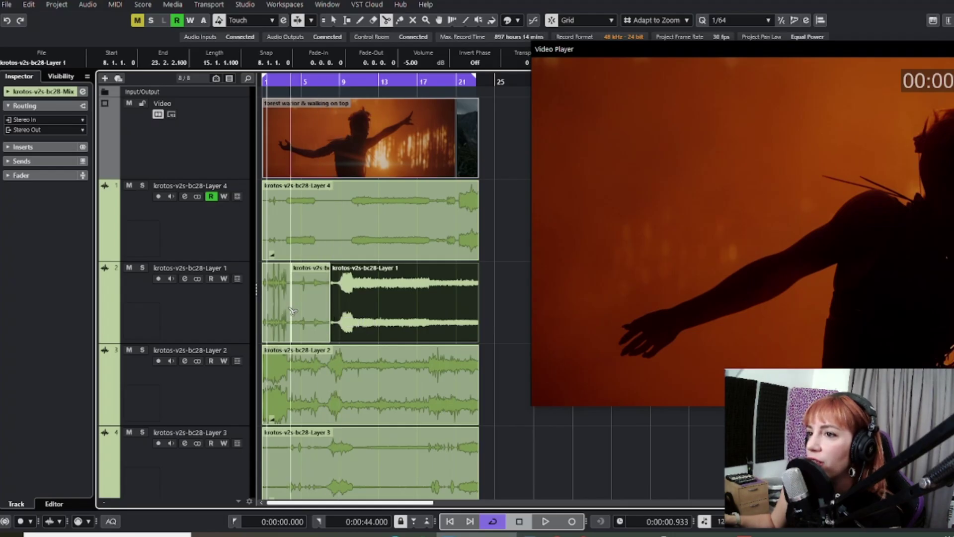
{"action": "right_click", "coordinate": [487, 268]}
{"action": "left_click", "coordinate": [493, 266]}
{"action": "left_click", "coordinate": [309, 302]}
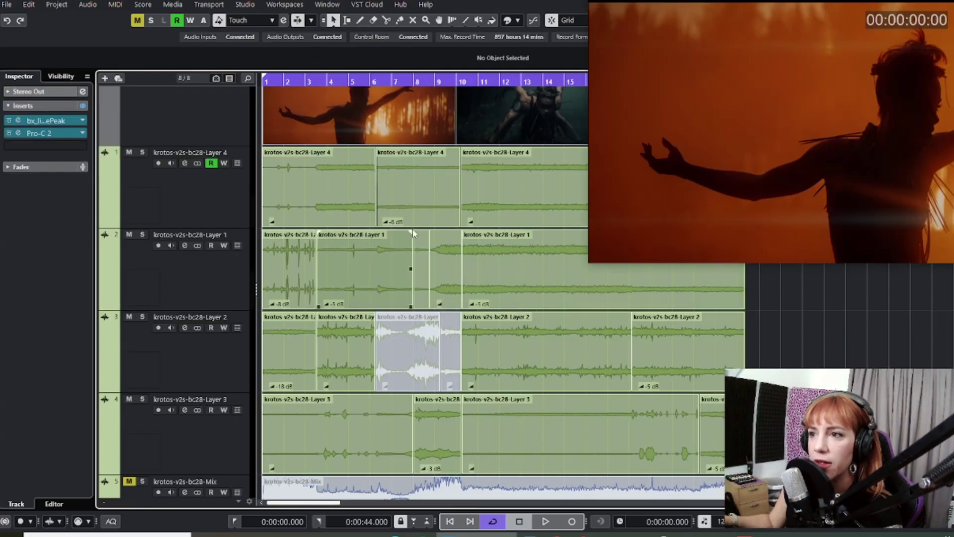
- Play the edited Layer stems with the video, moving the Video Player up beside the tracks
{"action": "left_click", "coordinate": [304, 300]}
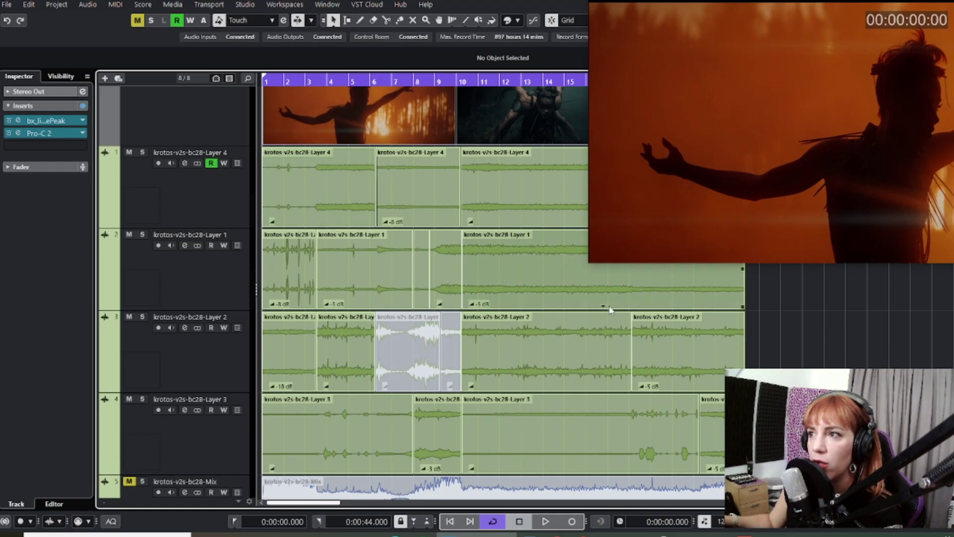
{"action": "scroll", "coordinate": [405, 422], "scroll_direction": "down", "scroll_amount": 2}
{"action": "left_click", "coordinate": [406, 433]}
{"action": "scroll", "coordinate": [386, 416], "scroll_direction": "up", "scroll_amount": 4}
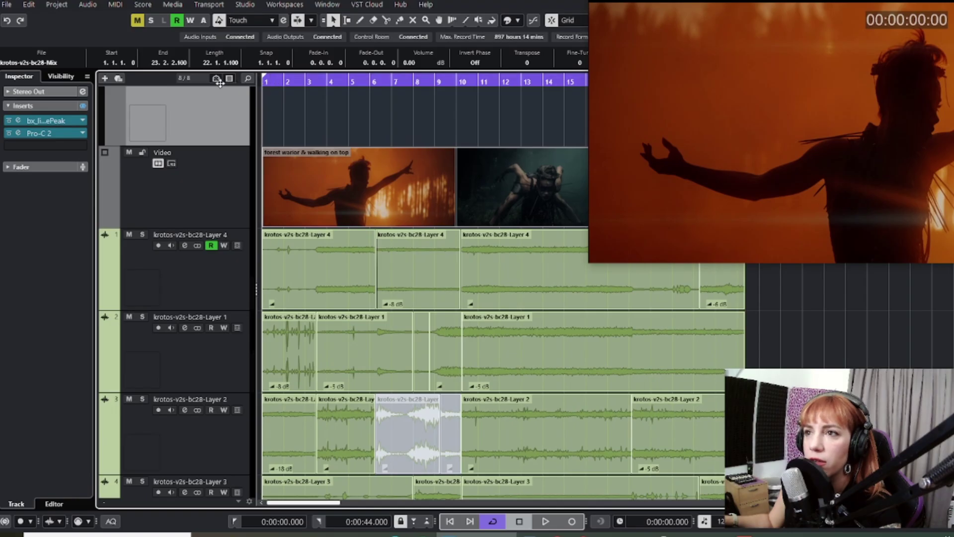
{"action": "key", "text": "space"}
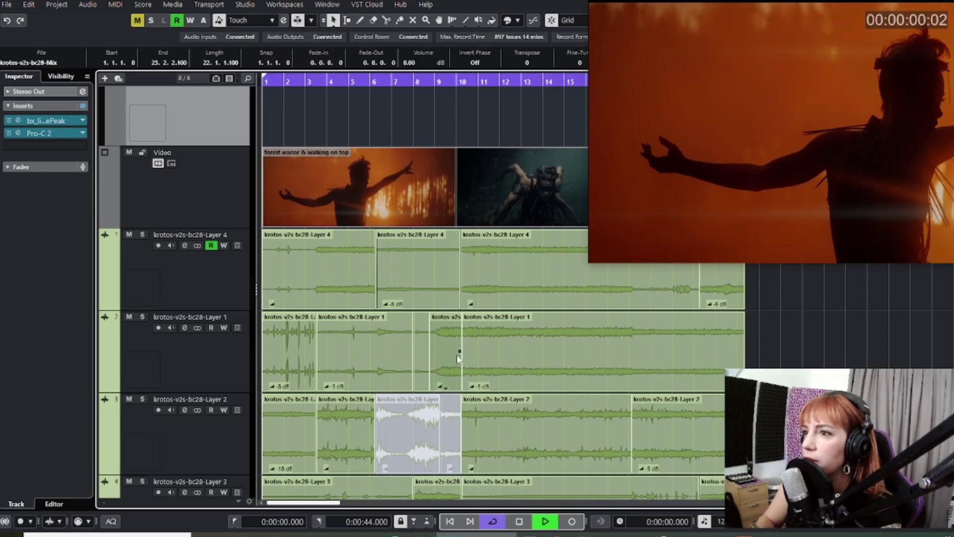
{"action": "left_click_drag", "start_coordinate": [653, 16], "coordinate": [393, 42]}
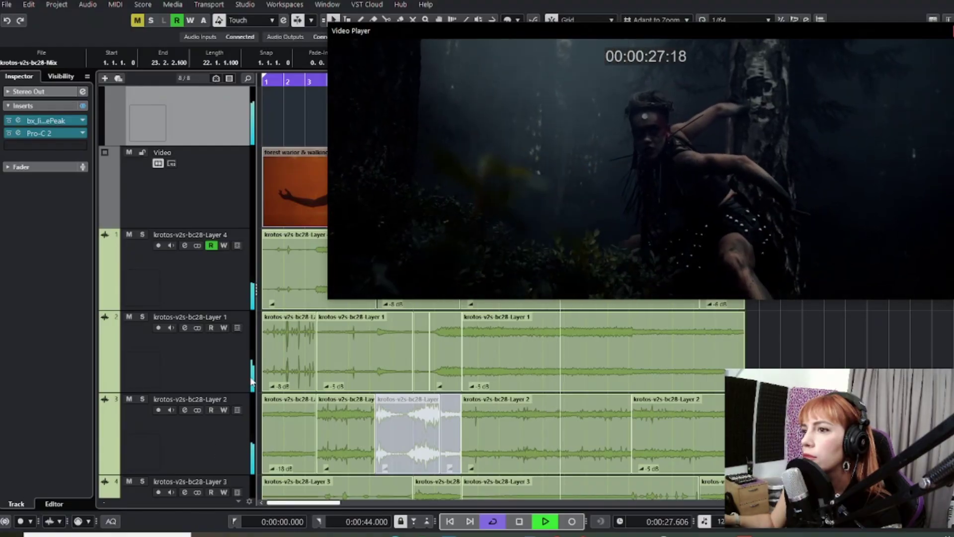
- Resize the Video Player while the layered mix plays through the cycle, then stop playback
{"action": "scroll", "coordinate": [208, 451], "scroll_direction": "down", "scroll_amount": 2}
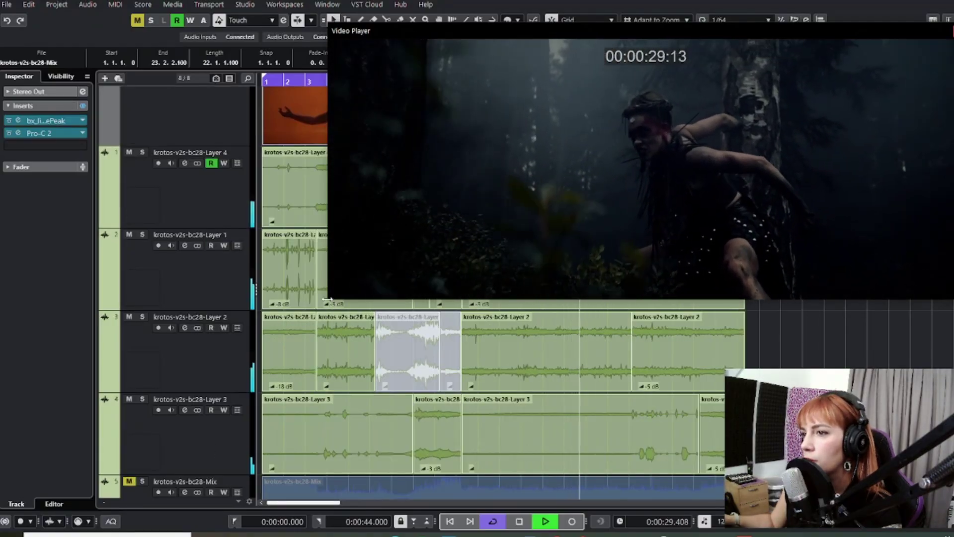
{"action": "left_click_drag", "start_coordinate": [329, 300], "coordinate": [205, 431]}
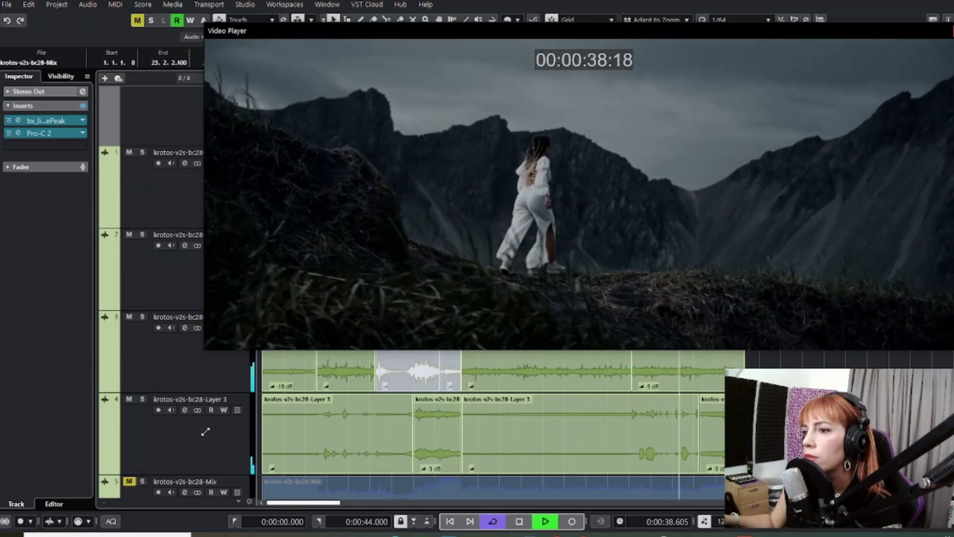
{"action": "left_click_drag", "start_coordinate": [205, 431], "coordinate": [371, 338]}
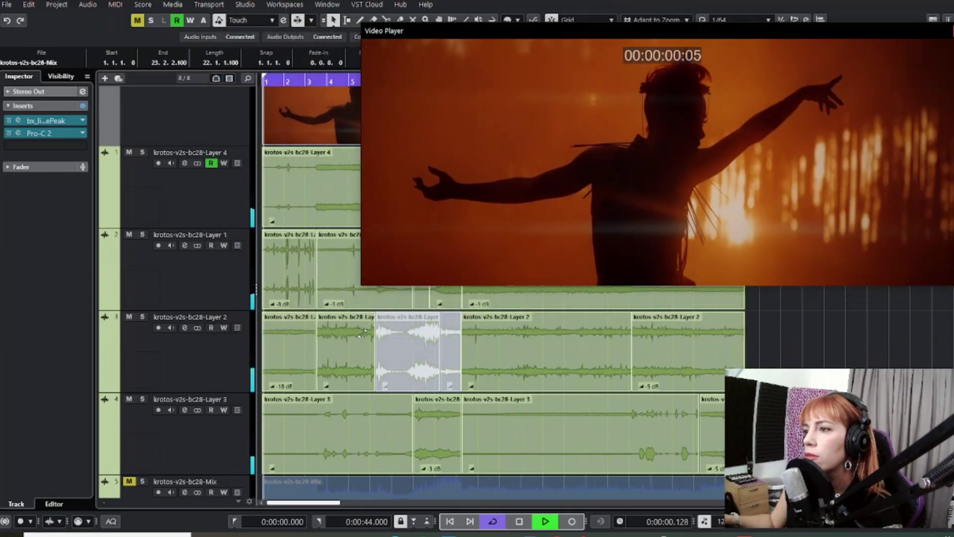
{"action": "key", "text": "space"}
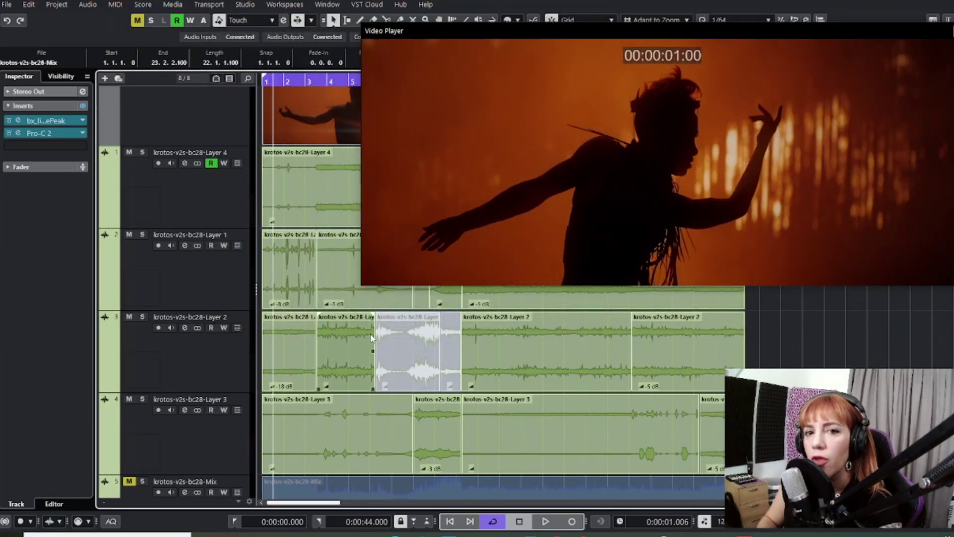